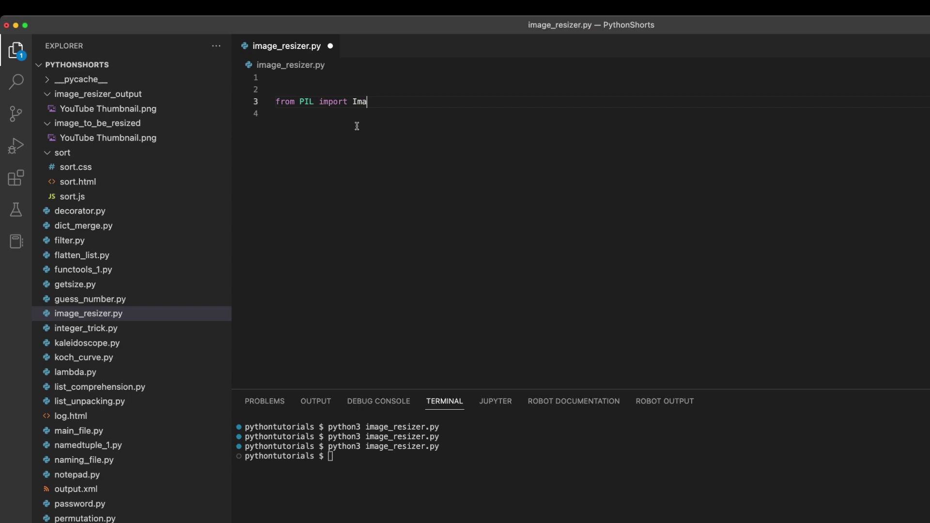
{"action": "type", "text": "ge"}
- Add 'import os' below 'from PIL import Image' and save image_resizer.py
{"action": "key", "text": "Return"}
{"action": "type", "text": "import os"}
{"action": "key", "text": "super+s"}
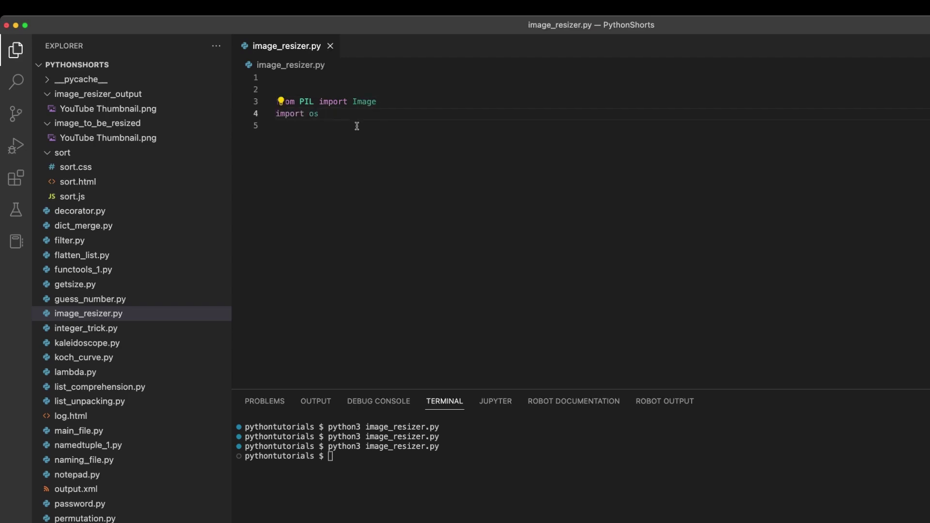
{"action": "key", "text": "super+Tab"}
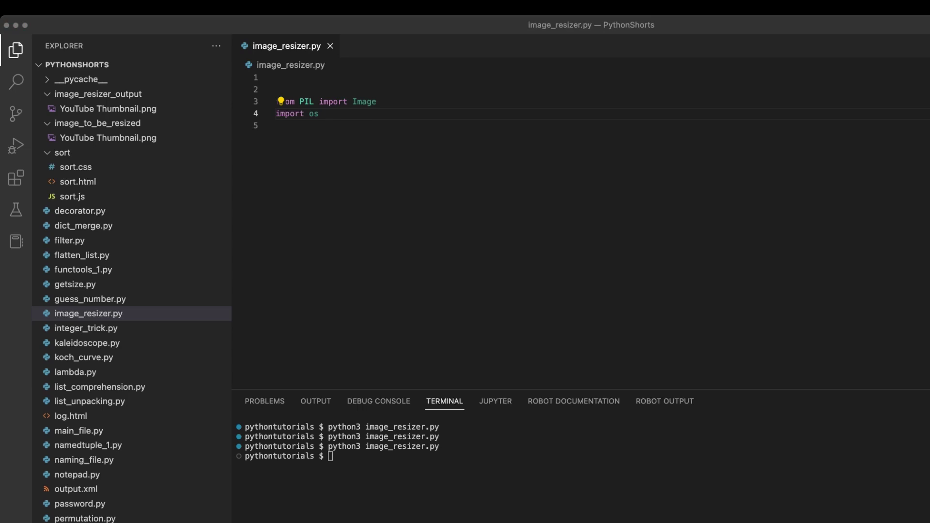
- Define resize_image with a default quality of 80, opening the image and adding the first if branch
{"action": "key", "text": "super+Tab"}
{"action": "key", "text": "Return"}
{"action": "key", "text": "Return"}
{"action": "key", "text": "Return"}
{"action": "type", "text": "d"}
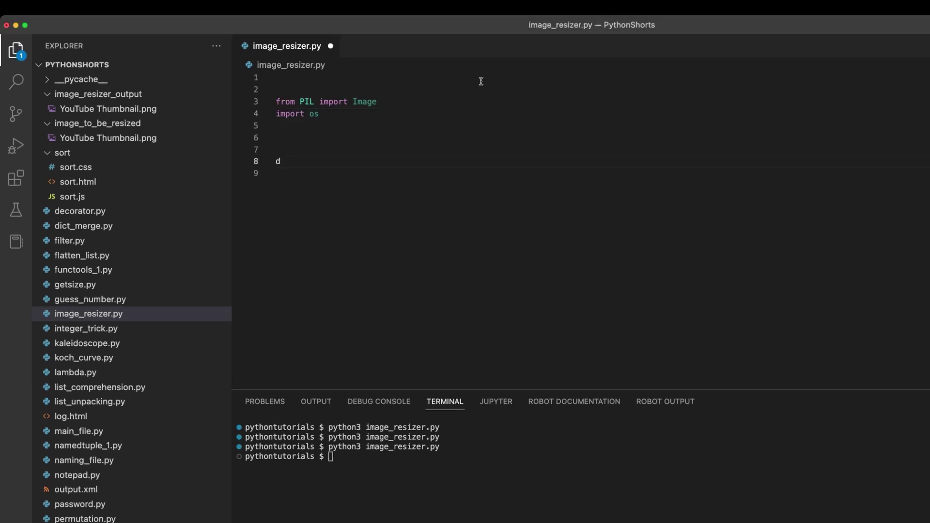
{"action": "type", "text": "put_p"}
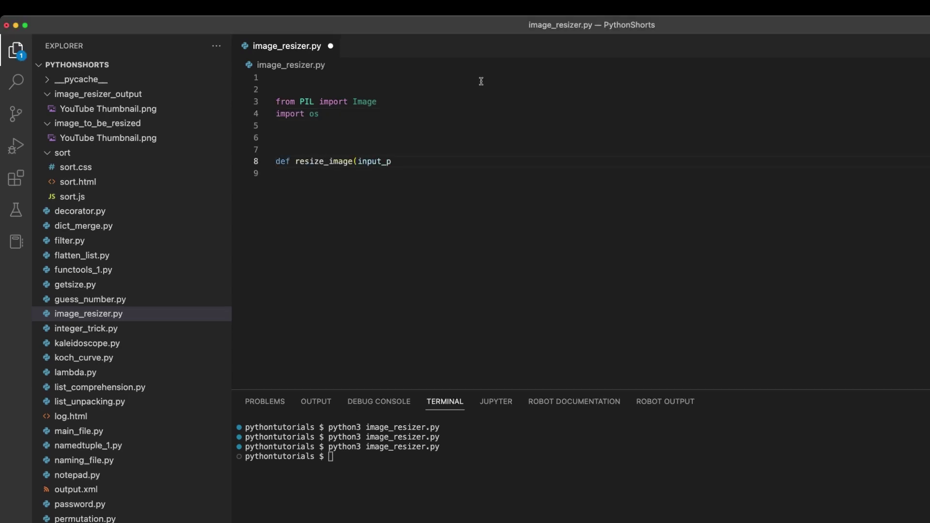
{"action": "type", "text": "ath, output_path, wi"}
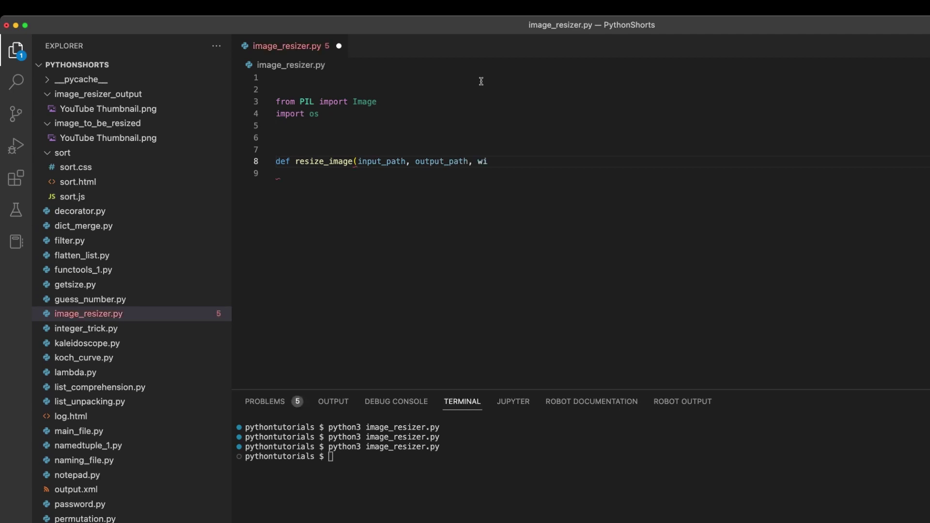
{"action": "type", "text": "dth=None, height=None"}
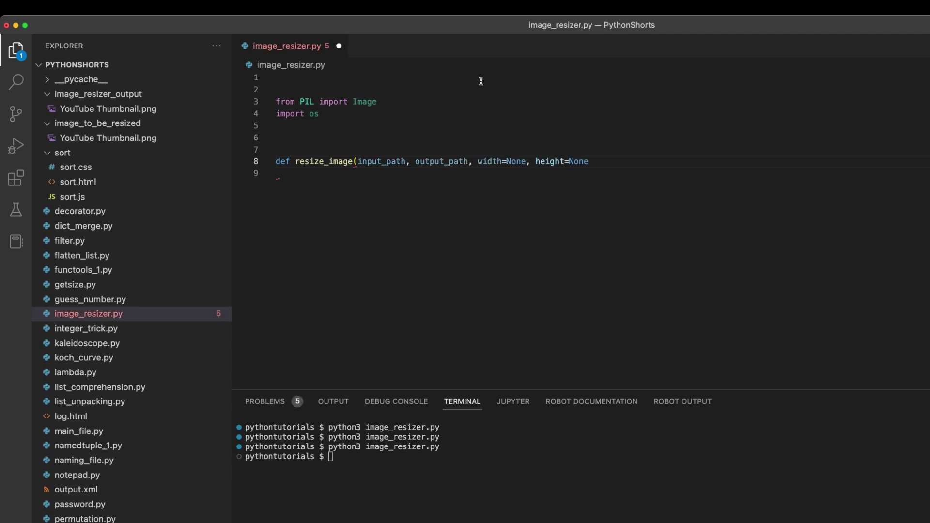
{"action": "type", "text": "y=80):"}
{"action": "key", "text": "Return"}
{"action": "type", "text": "with Image.open(input_path) as image:"}
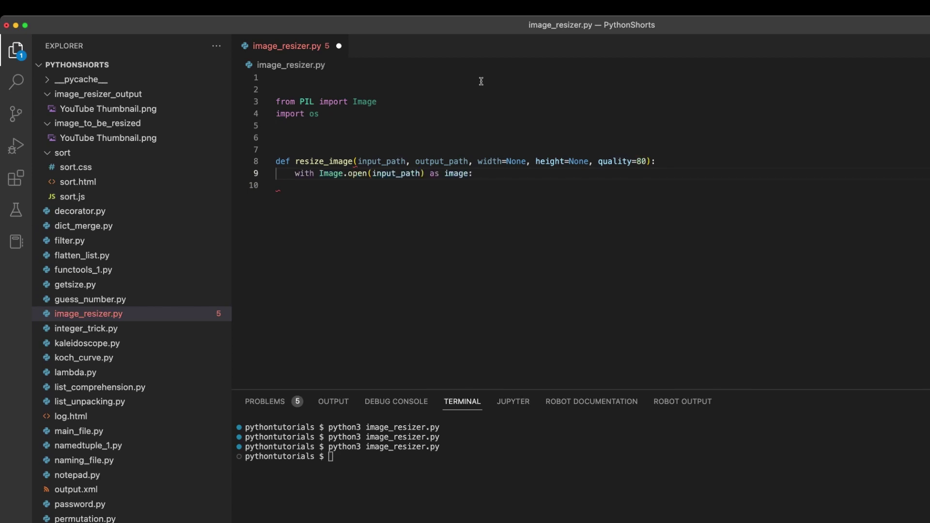
{"action": "key", "text": "Return"}
{"action": "type", "text": "not width and not"}
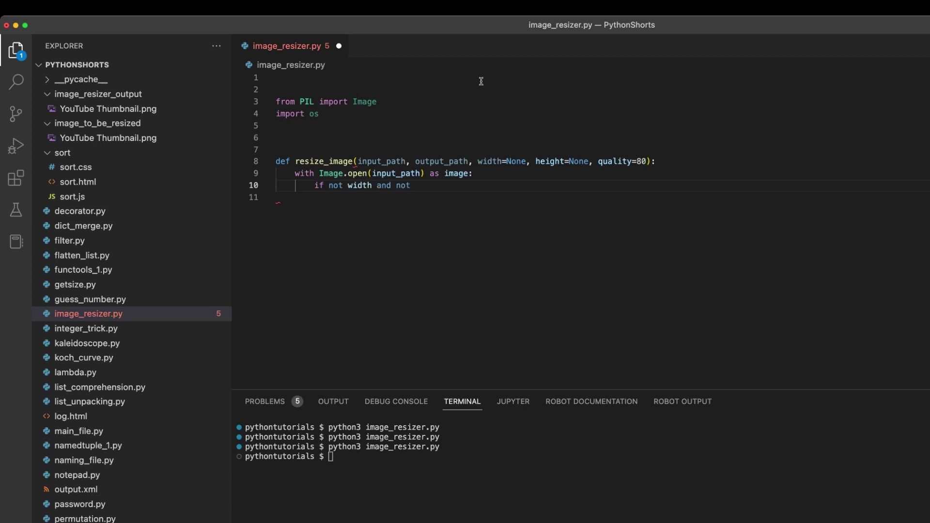
{"action": "type", "text": " height:"}
{"action": "key", "text": "Return"}
{"action": "type", "text": "height = image."}
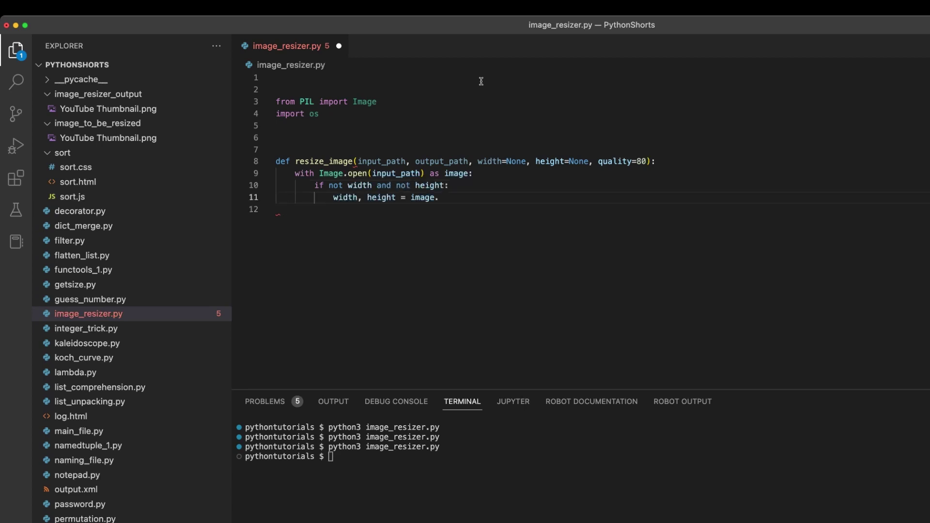
{"action": "type", "text": "size"}
- Add elif branches computing the missing height or width, then resize and save with optimize and quality
{"action": "key", "text": "Return"}
{"action": "type", "text": "ight:"}
{"action": "key", "text": "Return"}
{"action": "type", "text": "height"}
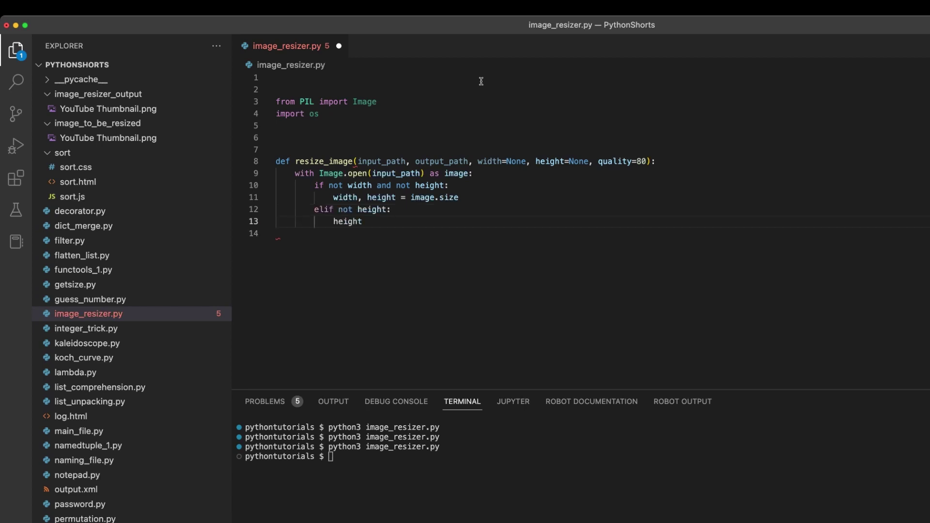
{"action": "type", "text": "height * (width / imag"}
{"action": "type", "text": "e.width))"}
{"action": "key", "text": "Return"}
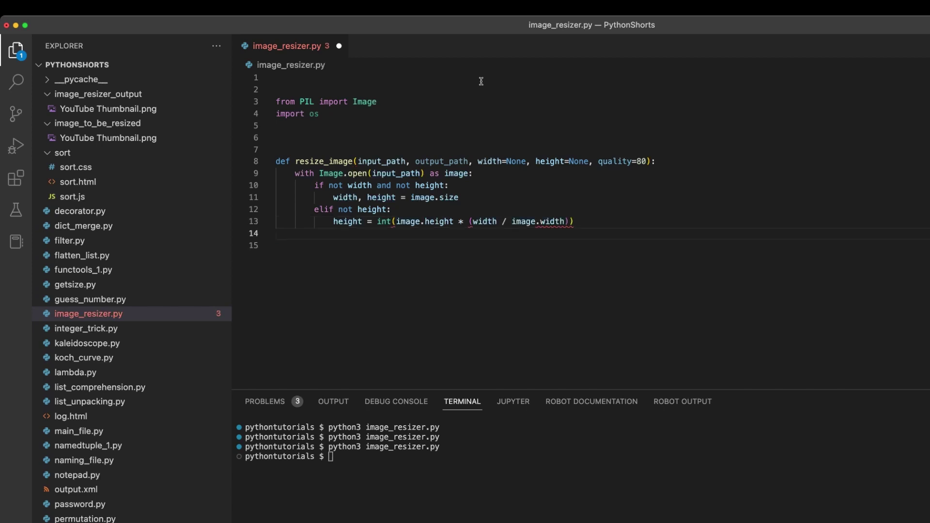
{"action": "type", "text": "elif notwidth"}
{"action": "type", "text": ":"}
{"action": "key", "text": "Return"}
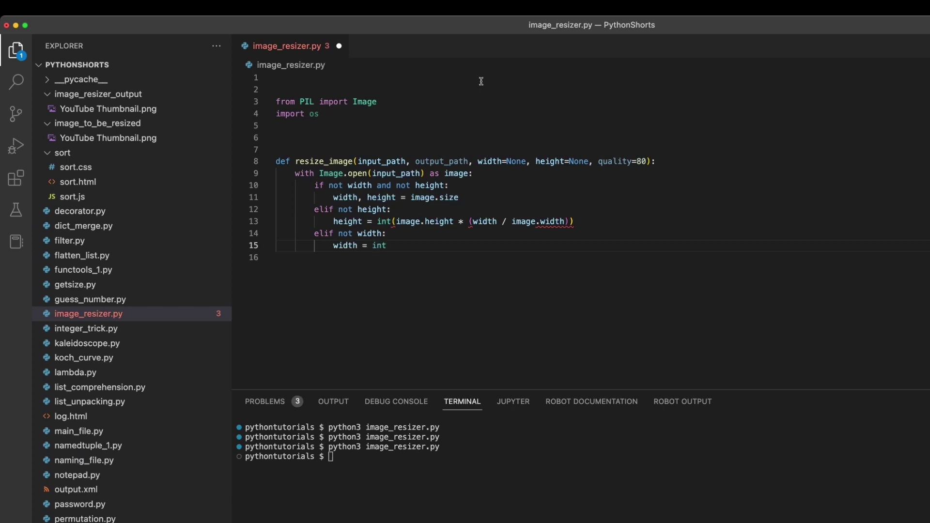
{"action": "type", "text": ".width * (height / ima"}
{"action": "type", "text": "ge.height))"}
{"action": "key", "text": "Return"}
{"action": "key", "text": "Return"}
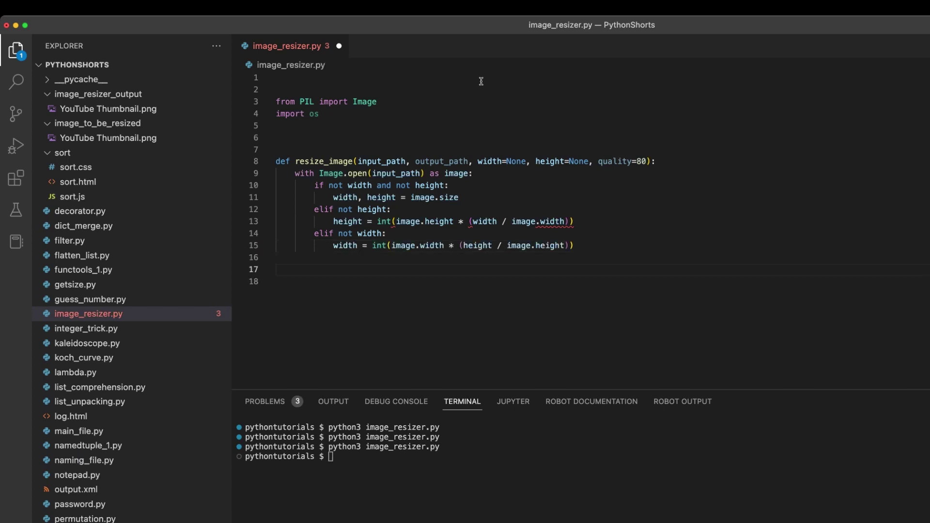
{"action": "key", "text": "BackSpace"}
{"action": "type", "text": "image = image.resize((width, height))"}
{"action": "key", "text": "Return"}
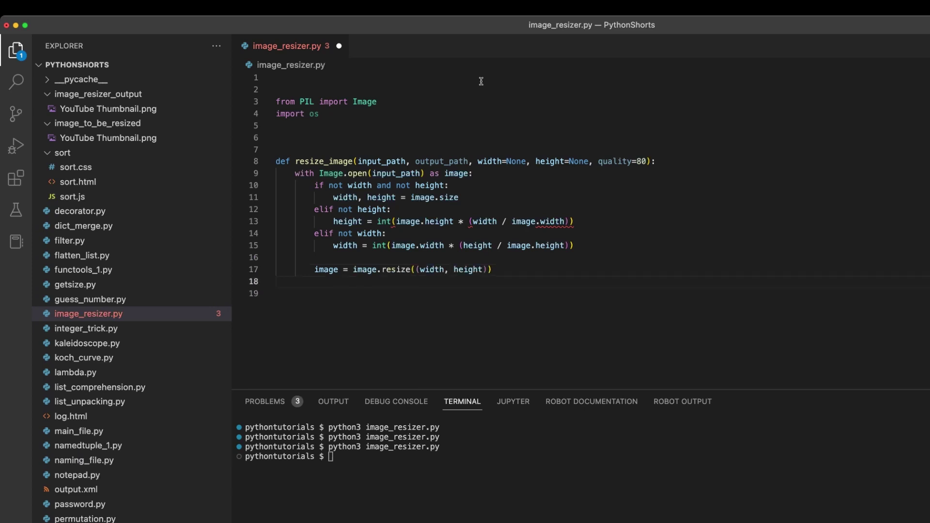
{"action": "type", "text": "image.save(output_path, optimize=T"}
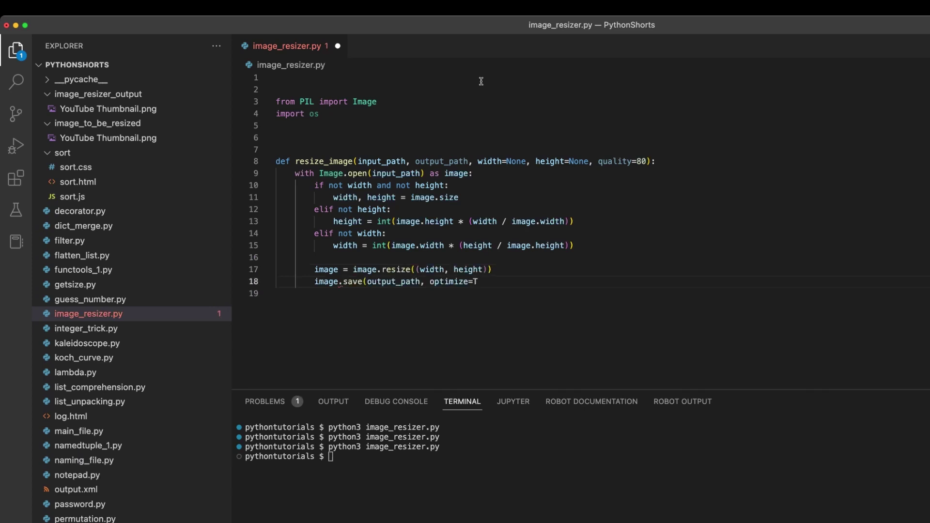
{"action": "type", "text": "rue, quality=quality"}
{"action": "key", "text": "Down"}
{"action": "key", "text": "Return"}
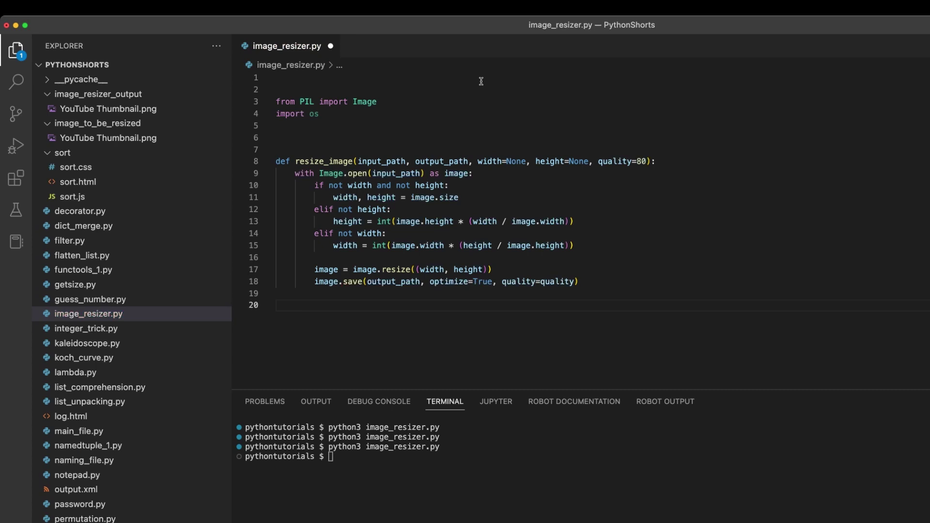
- Define resize_images_in_directory and create the output folder with os.makedirs when it is missing
{"action": "key", "text": "Return"}
{"action": "key", "text": "Return"}
{"action": "type", "text": "def resize_images_in_di"}
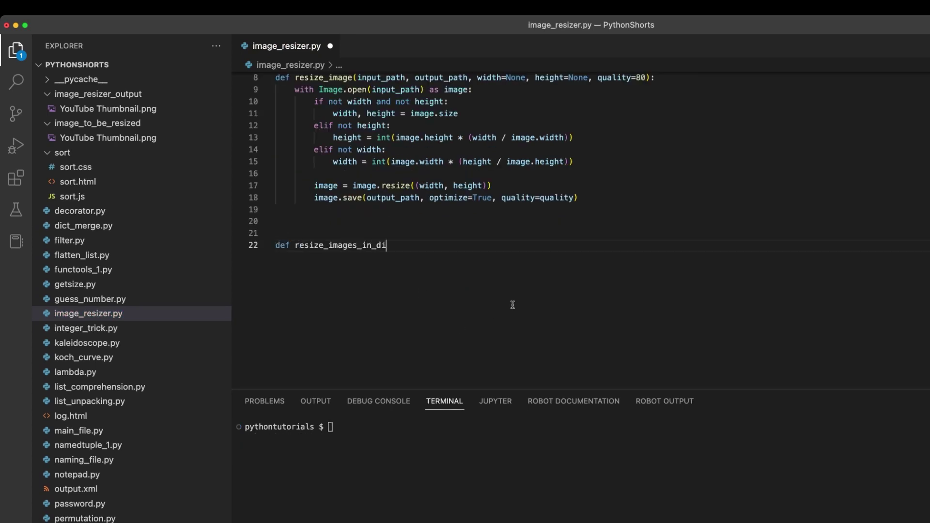
{"action": "type", "text": "rectory(input_directory,"}
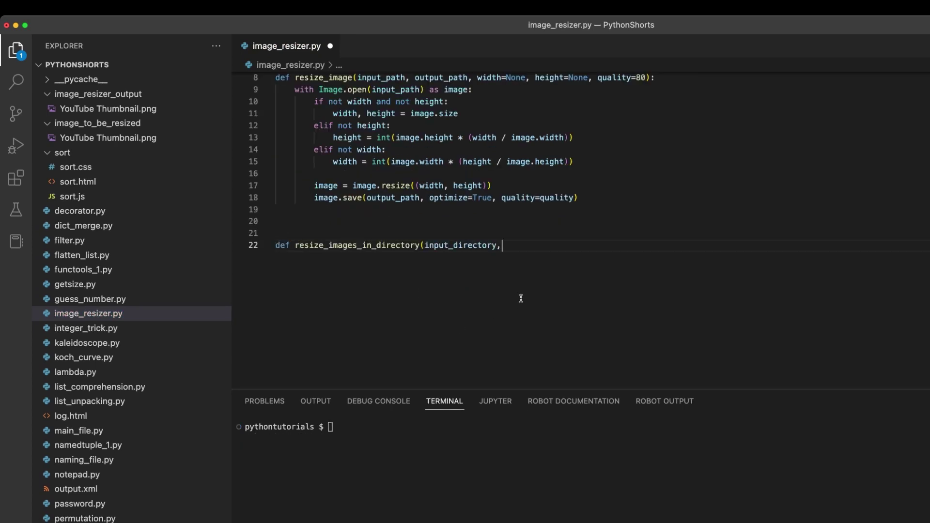
{"action": "type", "text": " output_directory, wi"}
{"action": "type", "text": "dth=None, height=None,"}
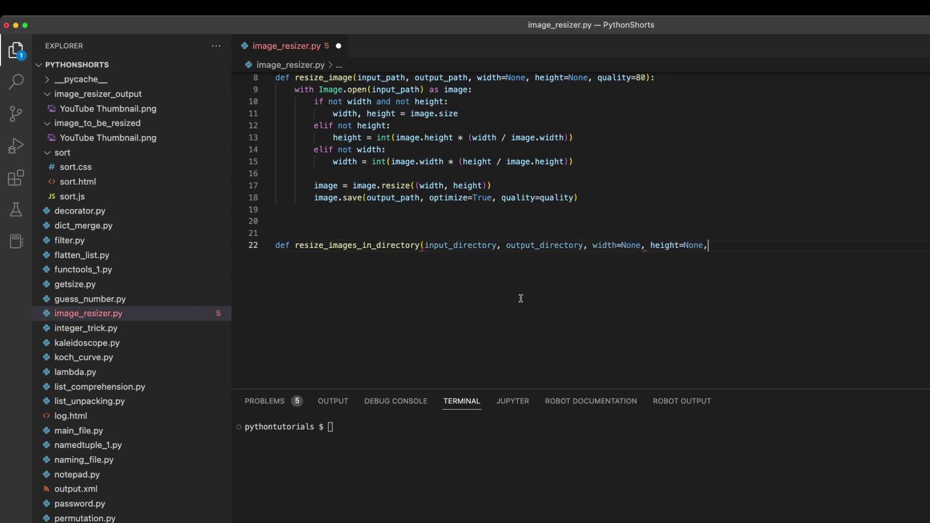
{"action": "type", "text": " quality=80):"}
{"action": "key", "text": "Return"}
{"action": "type", "text": "if n"}
{"action": "type", "text": "ot os.path.exists"}
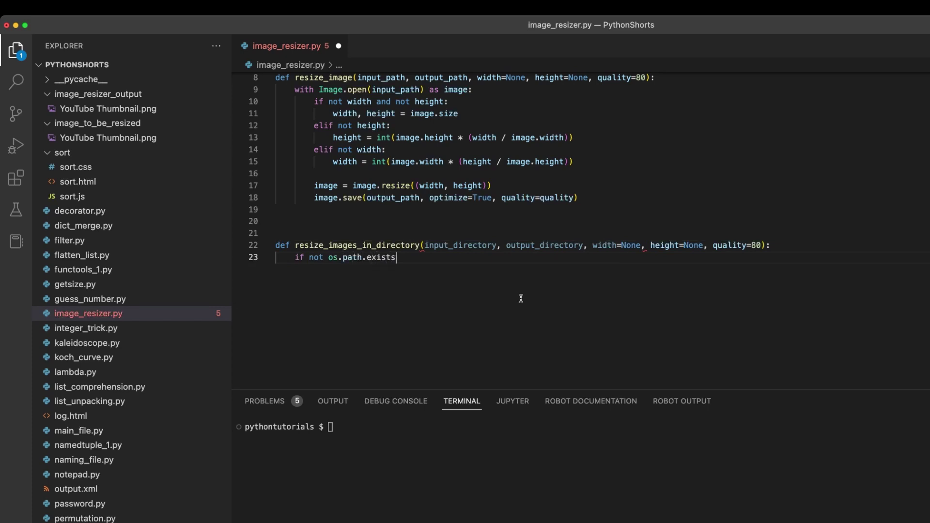
{"action": "type", "text": "(output_directory):"}
{"action": "key", "text": "Return"}
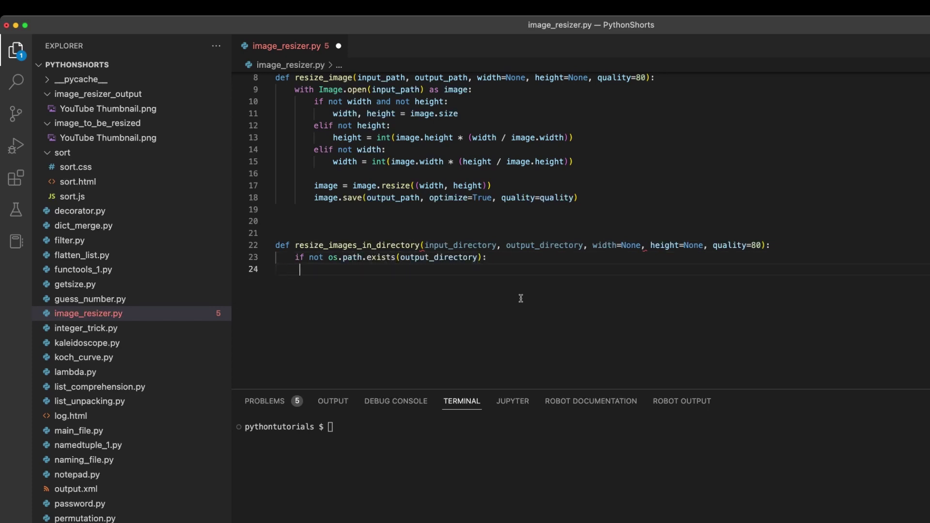
{"action": "type", "text": "os.makedirs(output"}
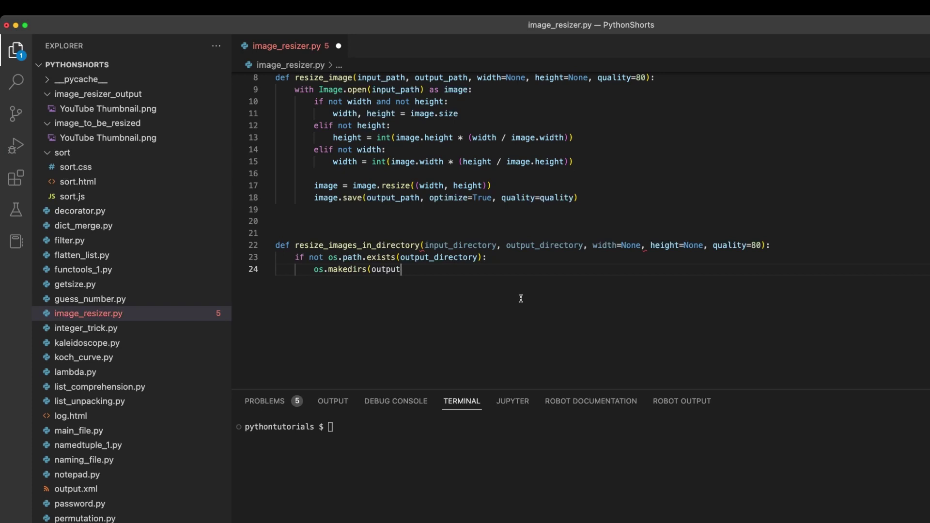
{"action": "type", "text": "_directory)"}
{"action": "key", "text": "Return"}
{"action": "key", "text": "Return"}
- Loop over os.listdir for .jpg, .jpeg and .png files, joining paths and calling resize_image
{"action": "key", "text": "BackSpace"}
{"action": "type", "text": "for fi"}
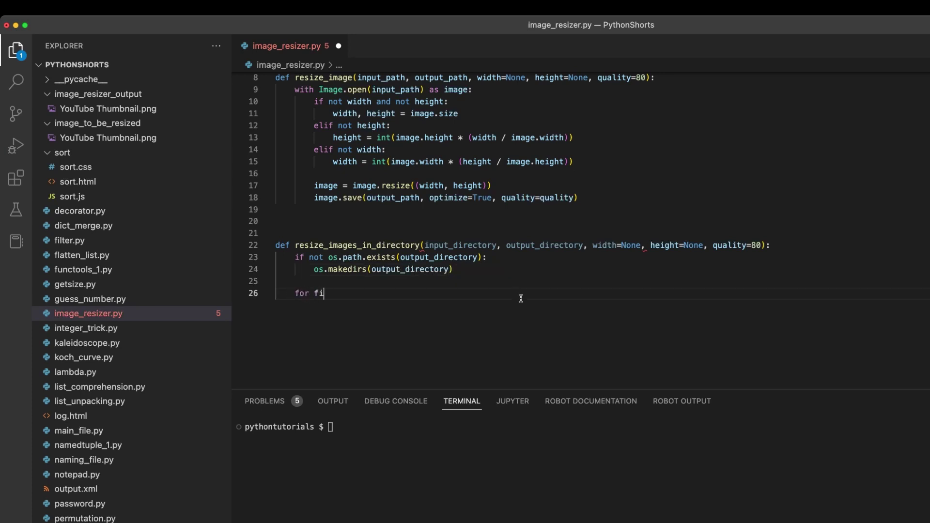
{"action": "type", "text": "lename in os.listdir("}
{"action": "type", "text": "input_directory):"}
{"action": "key", "text": "Return"}
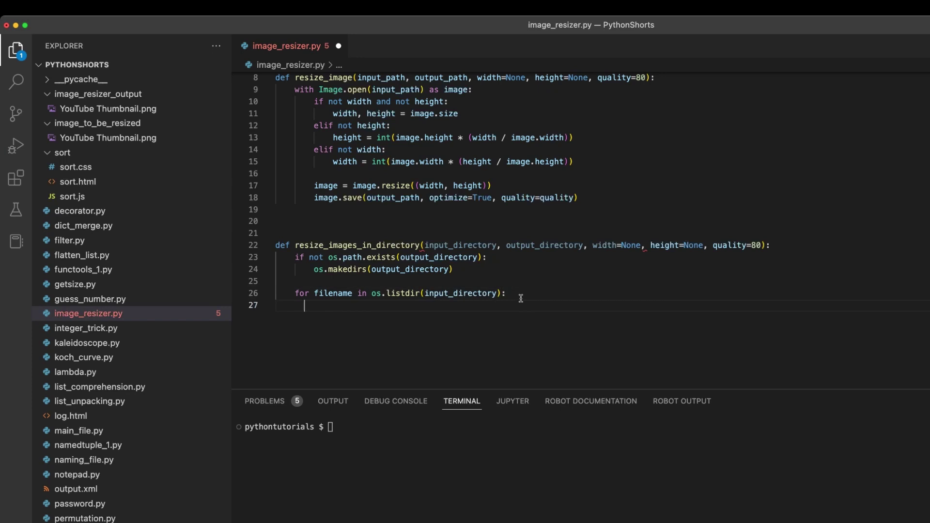
{"action": "type", "text": "if filename.e"}
{"action": "scroll", "coordinate": [545, 283], "scroll_direction": "down", "scroll_amount": 2}
{"action": "type", "text": "ndswith"}
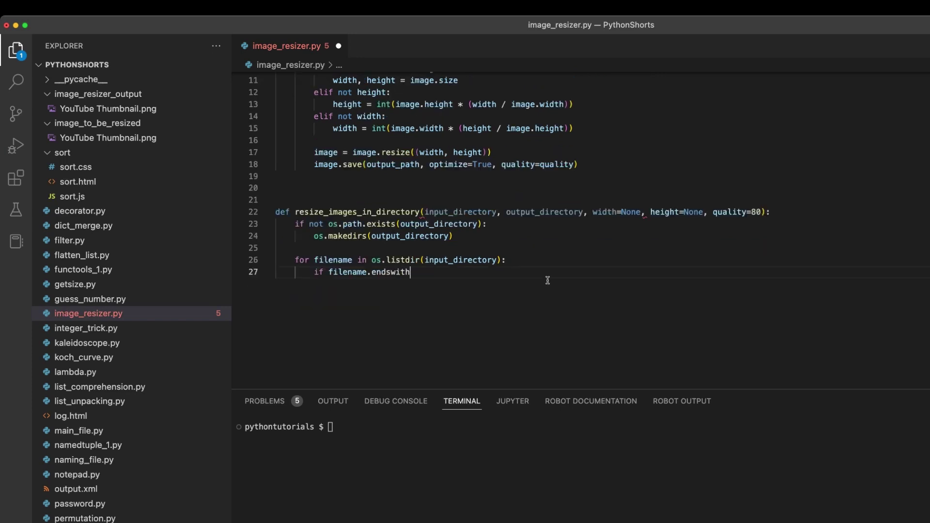
{"action": "type", "text": "('.jpg') or filename.endswi"}
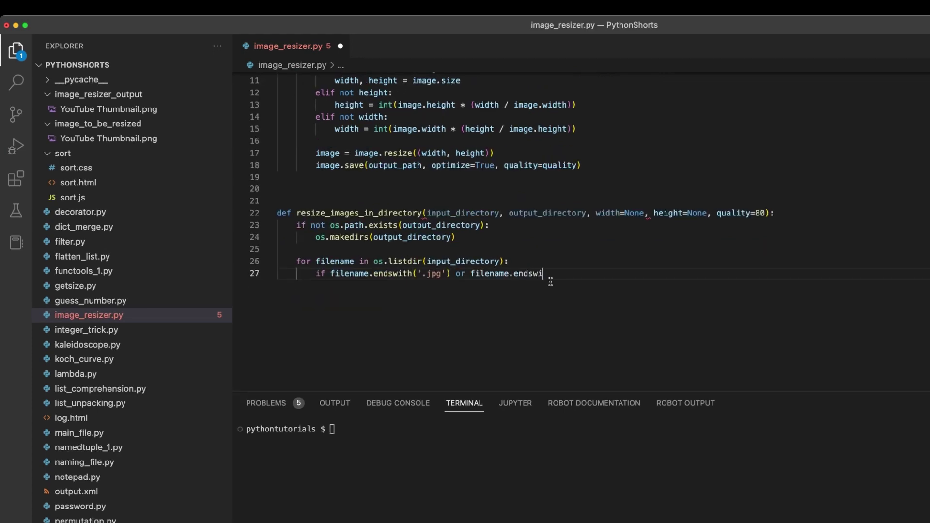
{"action": "type", "text": "th('.jpeg') or filename.endswith('.png'):"}
{"action": "scroll", "coordinate": [550, 282], "scroll_direction": "down", "scroll_amount": 2}
{"action": "key", "text": "Return"}
{"action": "type", "text": "input_path = os"}
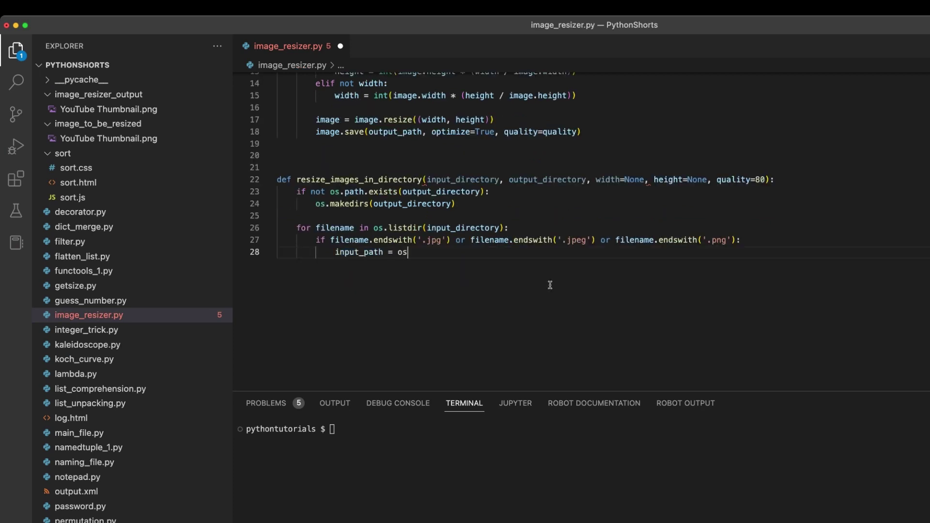
{"action": "type", "text": ".path.join(input_directory, filename)"}
{"action": "key", "text": "Return"}
{"action": "type", "text": "output_path = os.pa"}
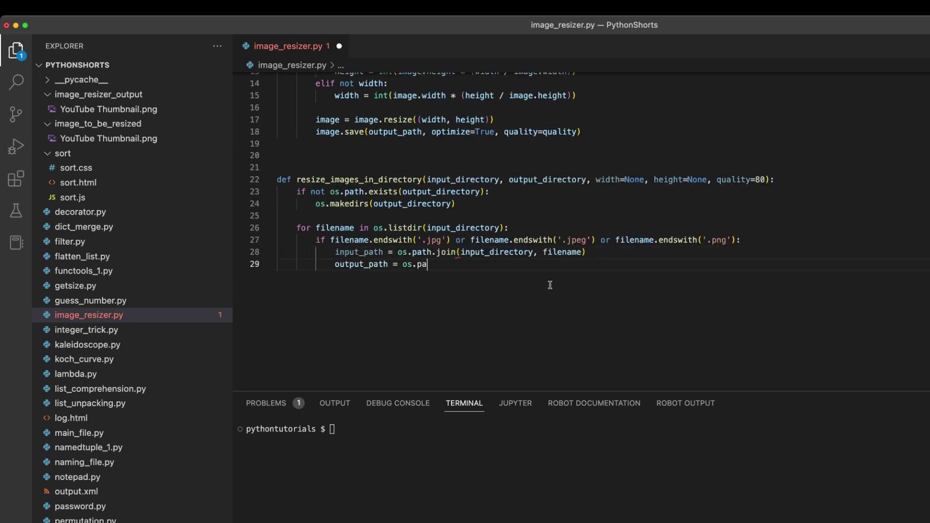
{"action": "type", "text": "th.join(output_directory, filename)"}
{"action": "key", "text": "Return"}
{"action": "type", "text": "resize_image(input_path, "}
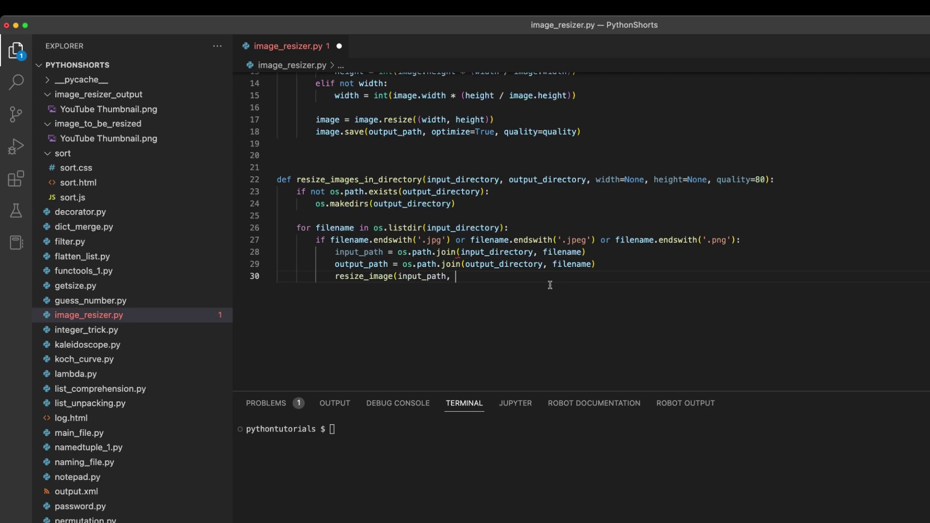
{"action": "type", "text": "output_path, width, height, quality)"}
- Start the __main__ block with the input and output folder path variables
{"action": "key", "text": "Return"}
{"action": "key", "text": "Return"}
{"action": "key", "text": "Return"}
{"action": "key", "text": "BackSpace"}
{"action": "key", "text": "BackSpace"}
{"action": "key", "text": "BackSpace"}
{"action": "scroll", "coordinate": [521, 81], "scroll_direction": "down", "scroll_amount": 2}
{"action": "type", "text": "if __name"}
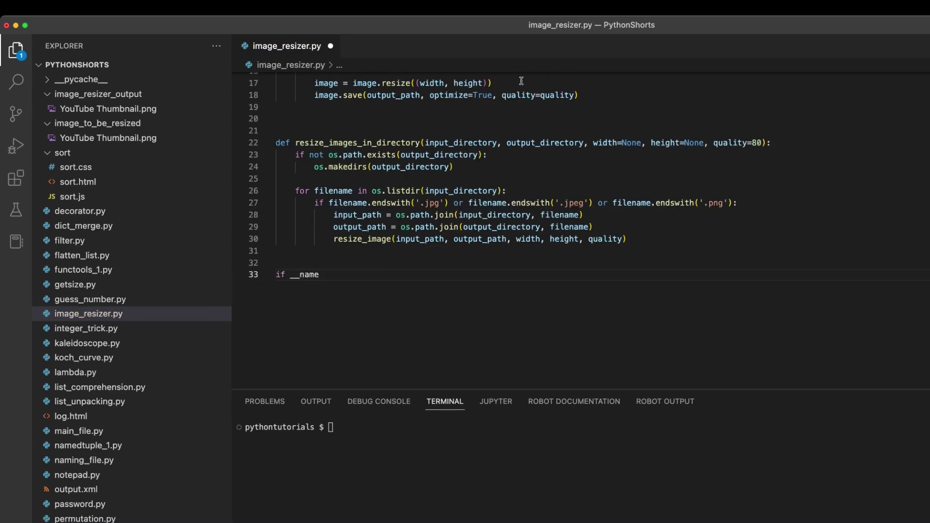
{"action": "type", "text": "__ == '__main__':"}
{"action": "key", "text": "Return"}
{"action": "type", "text": "put_directory = 'input_"}
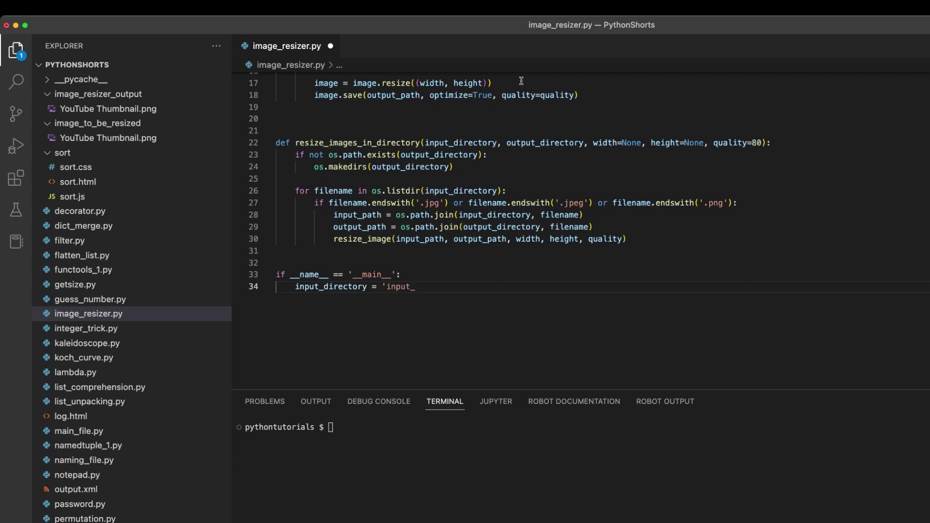
{"action": "type", "text": "th'"}
{"action": "key", "text": "Return"}
{"action": "type", "text": "output"}
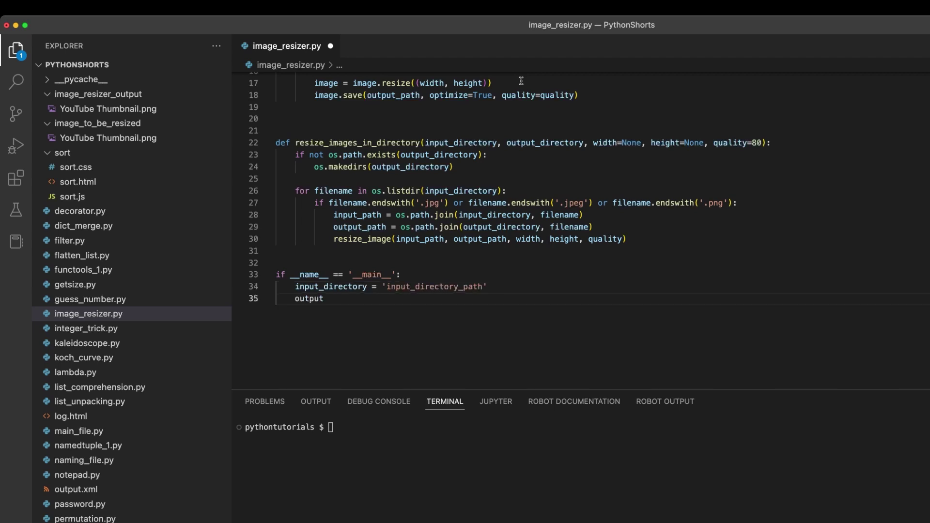
{"action": "type", "text": "_directory = 'output_di"}
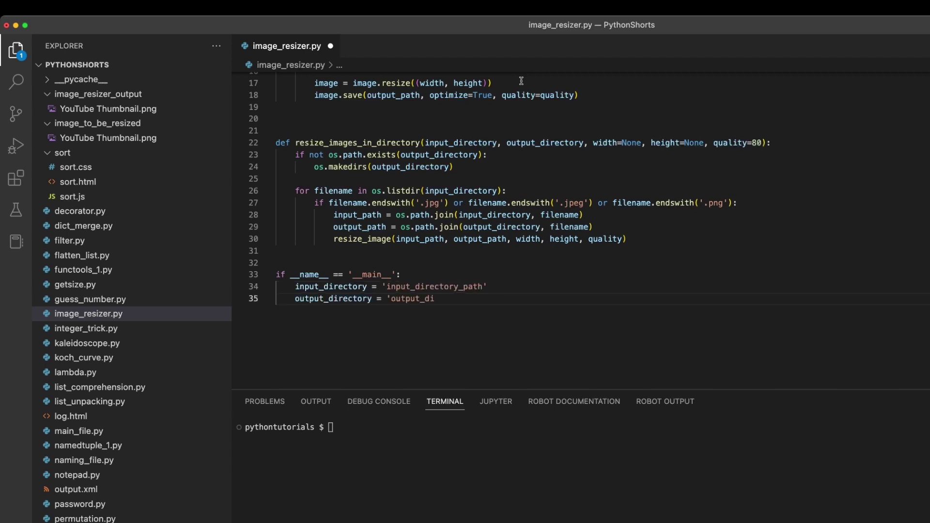
{"action": "type", "text": "rectory_path'"}
- Set width 800, height 600 and quality 60, call resize_images_in_directory, and save
{"action": "key", "text": "Return"}
{"action": "type", "text": "widt"}
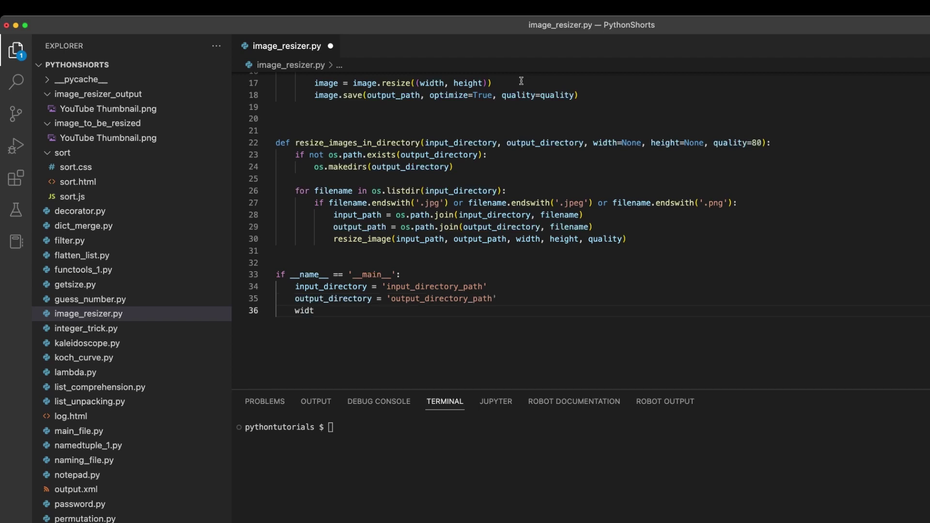
{"action": "type", "text": "h = 800"}
{"action": "key", "text": "Return"}
{"action": "type", "text": "height = 600"}
{"action": "key", "text": "Return"}
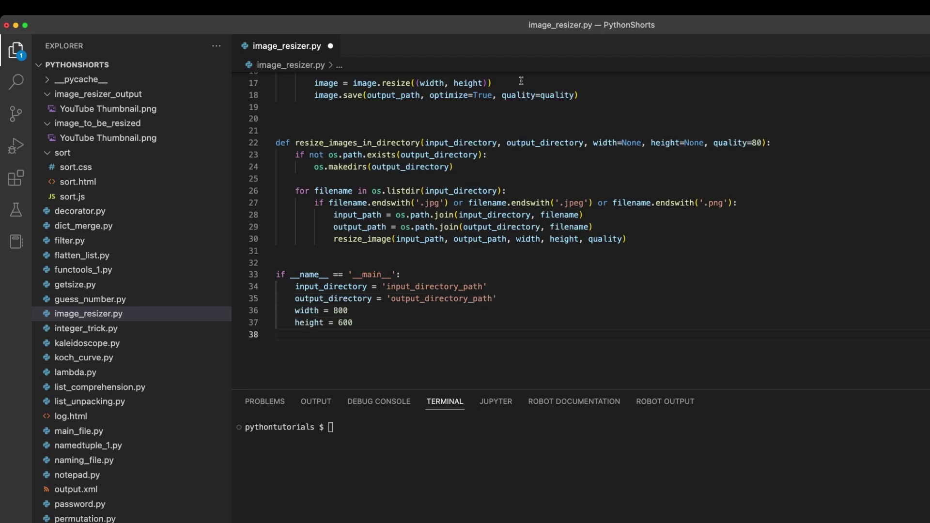
{"action": "type", "text": "quality = 60"}
{"action": "key", "text": "Return"}
{"action": "key", "text": "Return"}
{"action": "type", "text": "resi"}
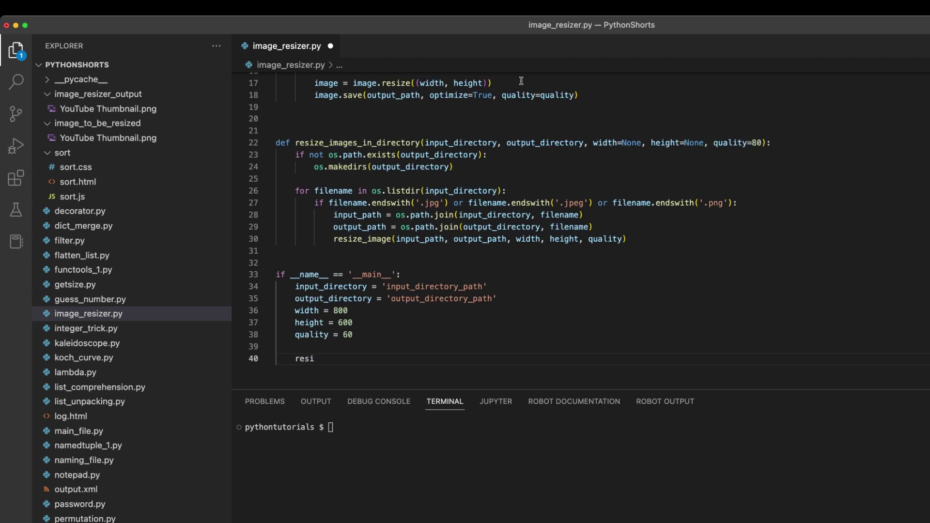
{"action": "type", "text": "ze_images_in_directory"}
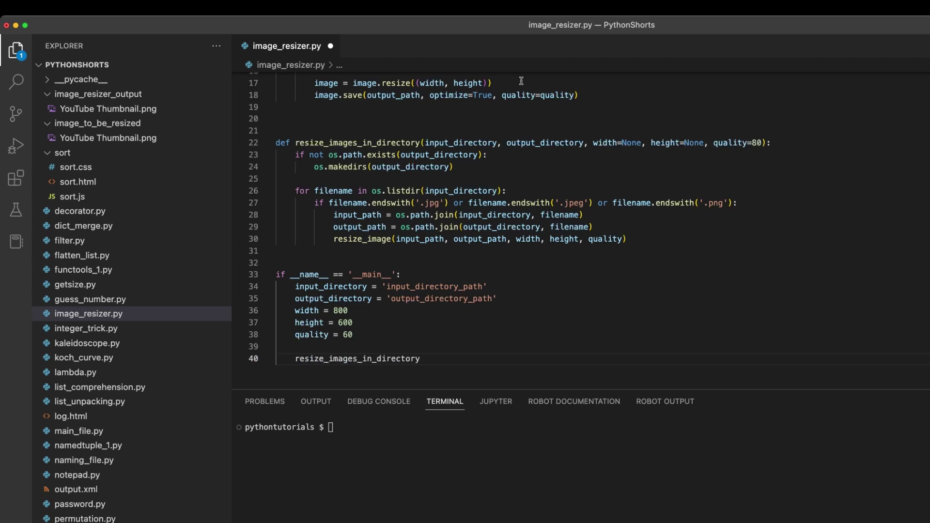
{"action": "type", "text": "(input_d"}
{"action": "type", "text": "irectory, output_directo"}
{"action": "scroll", "coordinate": [715, 174], "scroll_direction": "down", "scroll_amount": 5}
{"action": "type", "text": "ry, width,"}
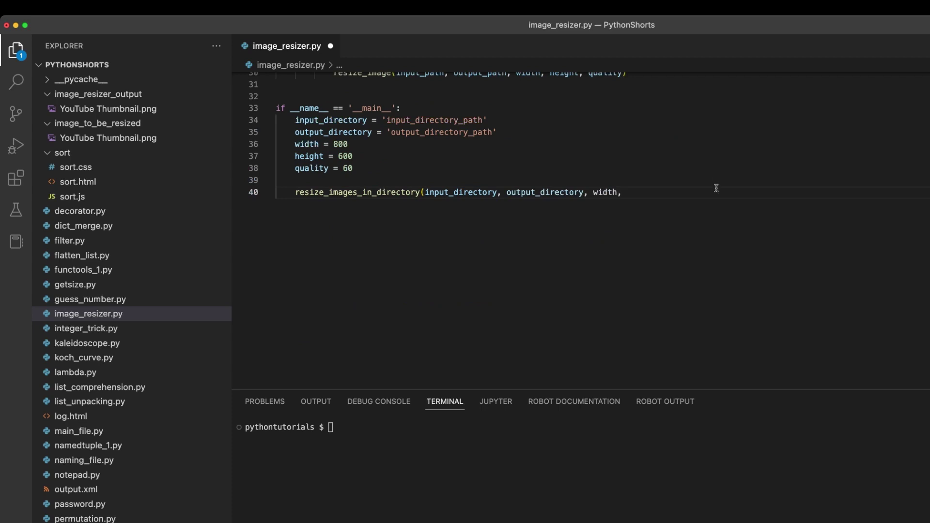
{"action": "type", "text": " height, quality)"}
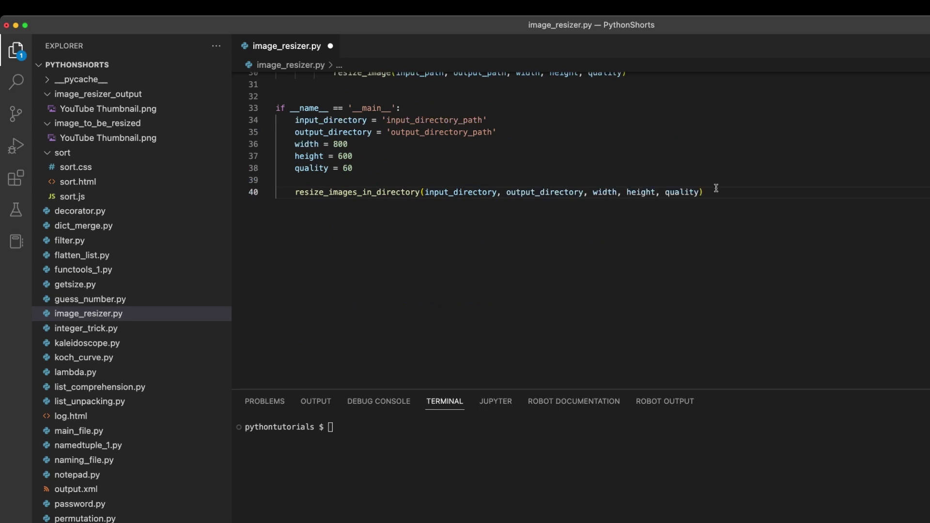
{"action": "key", "text": "ctrl+s"}
{"action": "scroll", "coordinate": [734, 258], "scroll_direction": "up", "scroll_amount": 2}
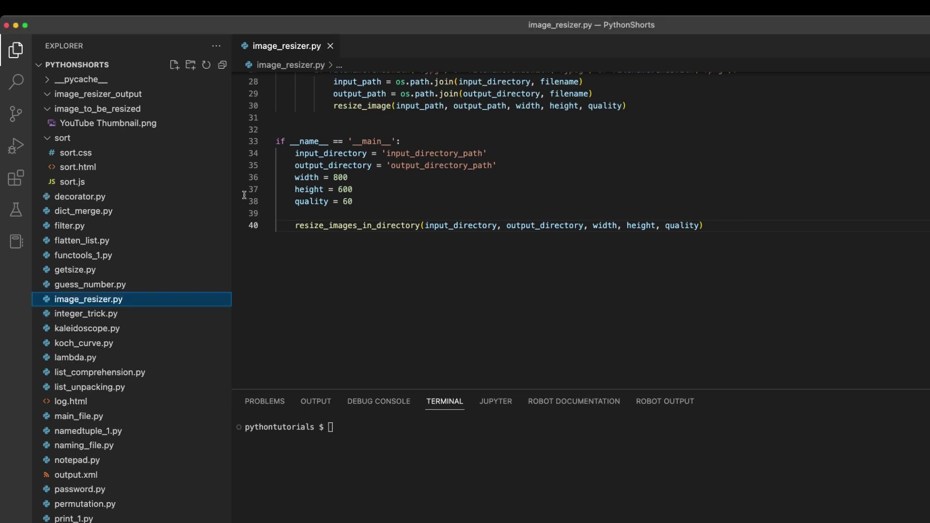
- View the original YouTube Thumbnail.png, then run python3 image_resizer.py in the terminal
{"action": "left_click", "coordinate": [74, 110]}
{"action": "left_click", "coordinate": [49, 112]}
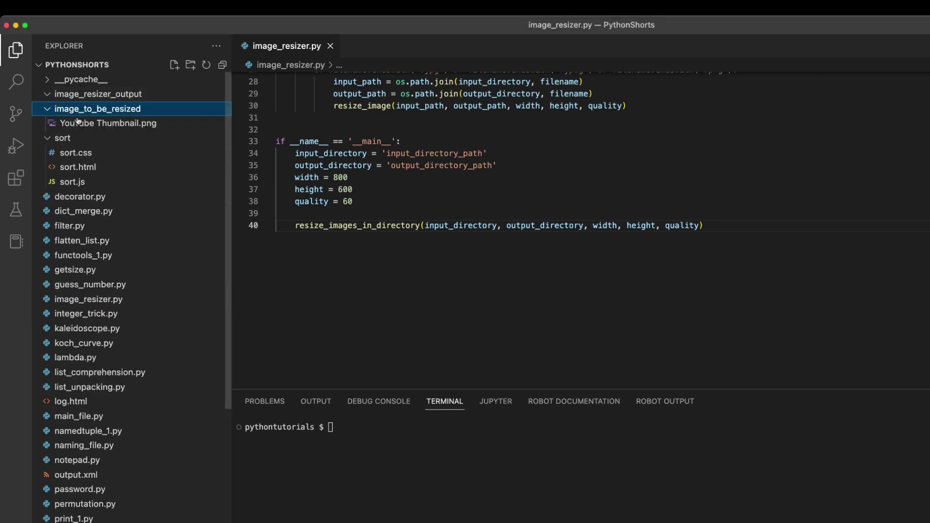
{"action": "left_click", "coordinate": [158, 127]}
{"action": "key", "text": "Up"}
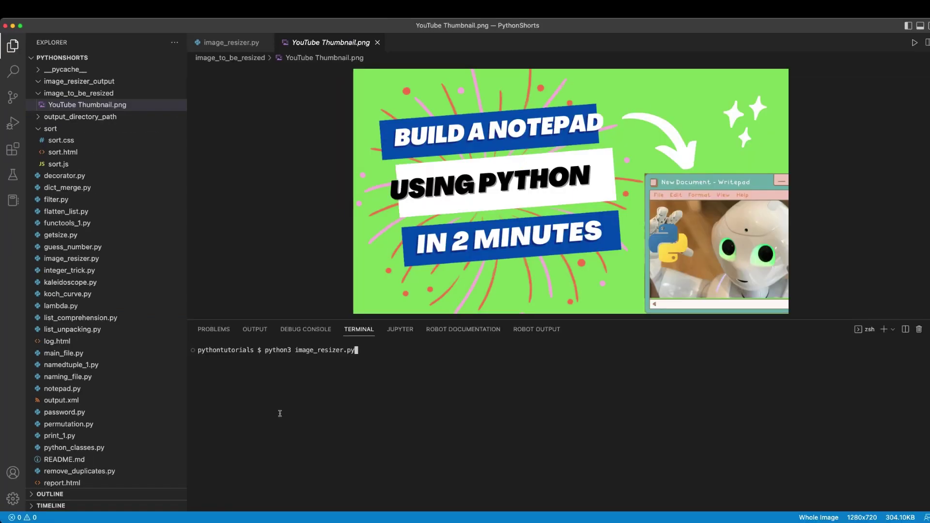
{"action": "key", "text": "Return"}
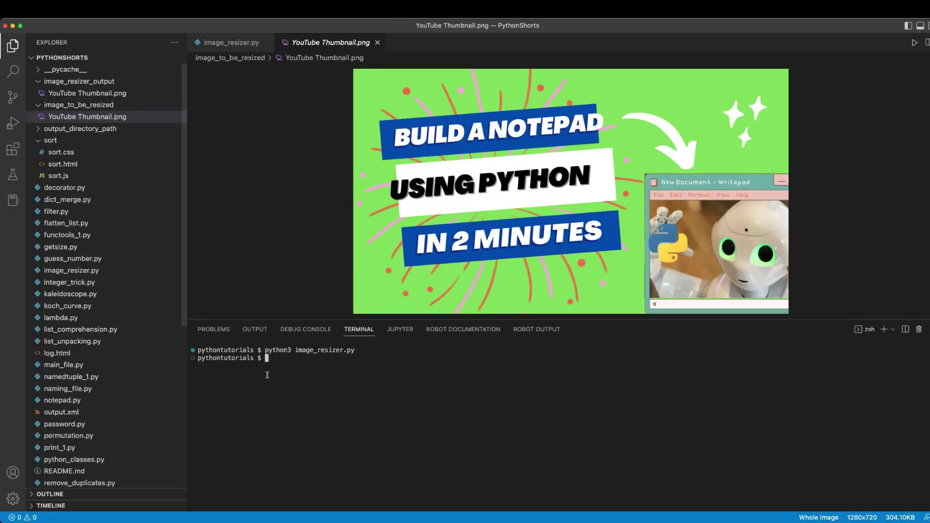
- Open the resized YouTube Thumbnail.png from image_resizer_output beside the original
{"action": "mouse_move", "coordinate": [87, 116]}
{"action": "left_click", "coordinate": [123, 121]}
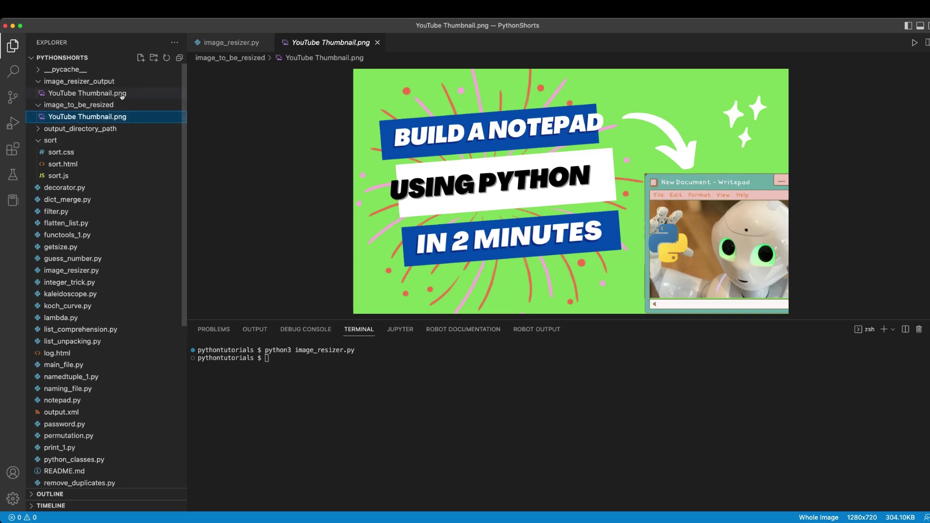
{"action": "left_click", "coordinate": [87, 94]}
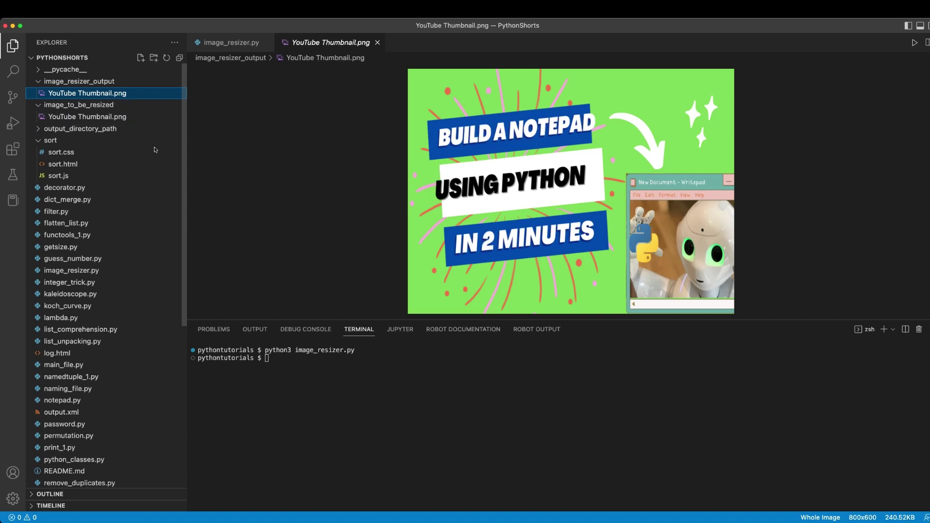